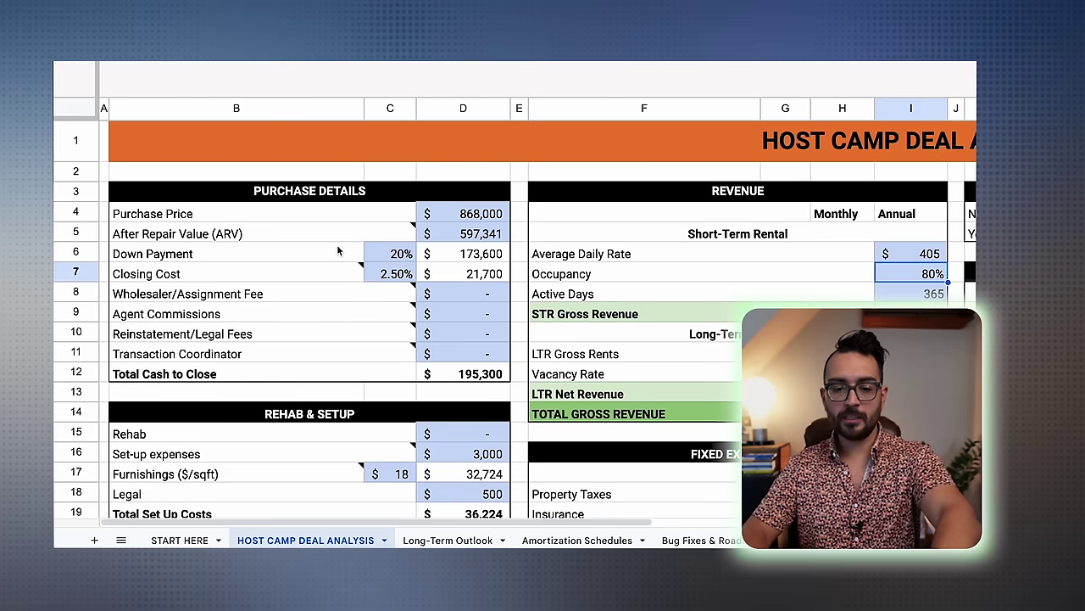
- Clear the 597,341 After Repair Value in D5 and review the 195,300 Total Cash to Close
click(480, 235)
key(Delete)
click(397, 254)
key(Right)
click(390, 273)
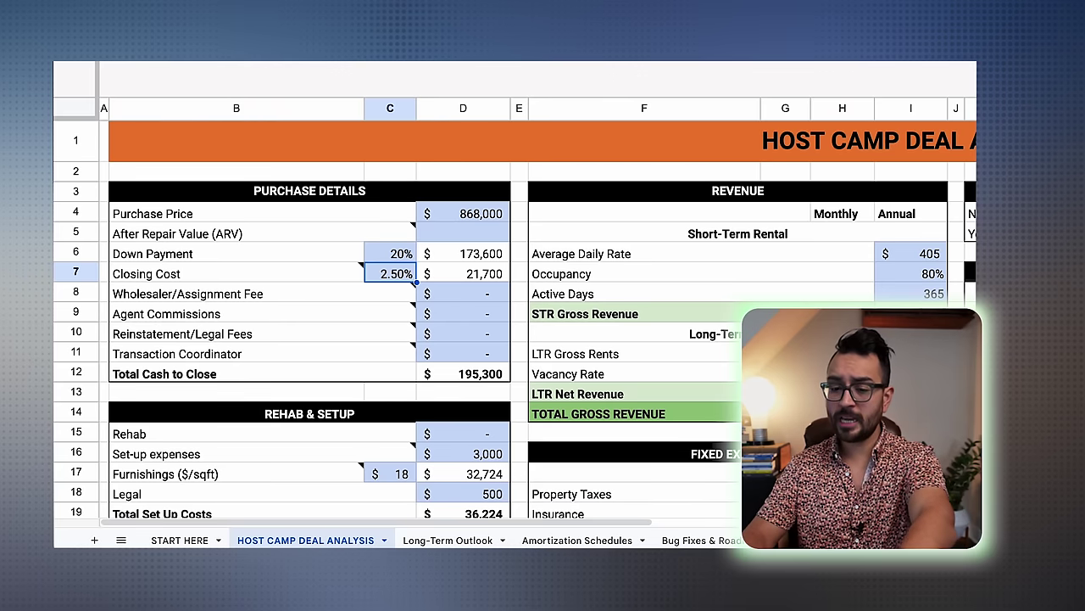
key(Right)
click(468, 379)
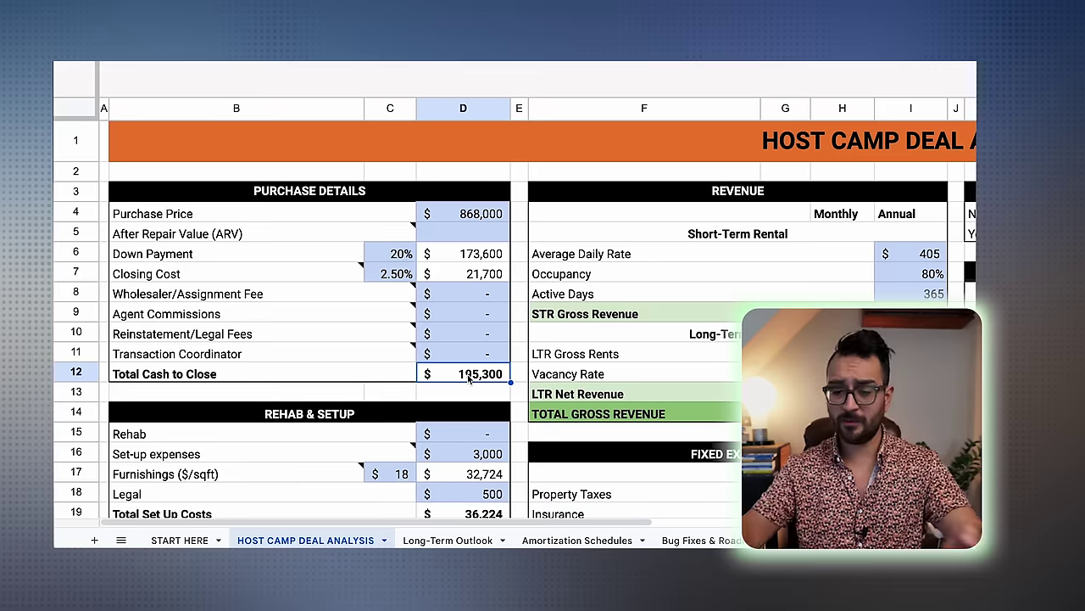
- Enter 5,000 as Rehab in D15 and review furnishings, the 500 legal cost and 41,224 totals
scroll(406, 360, down, 3)
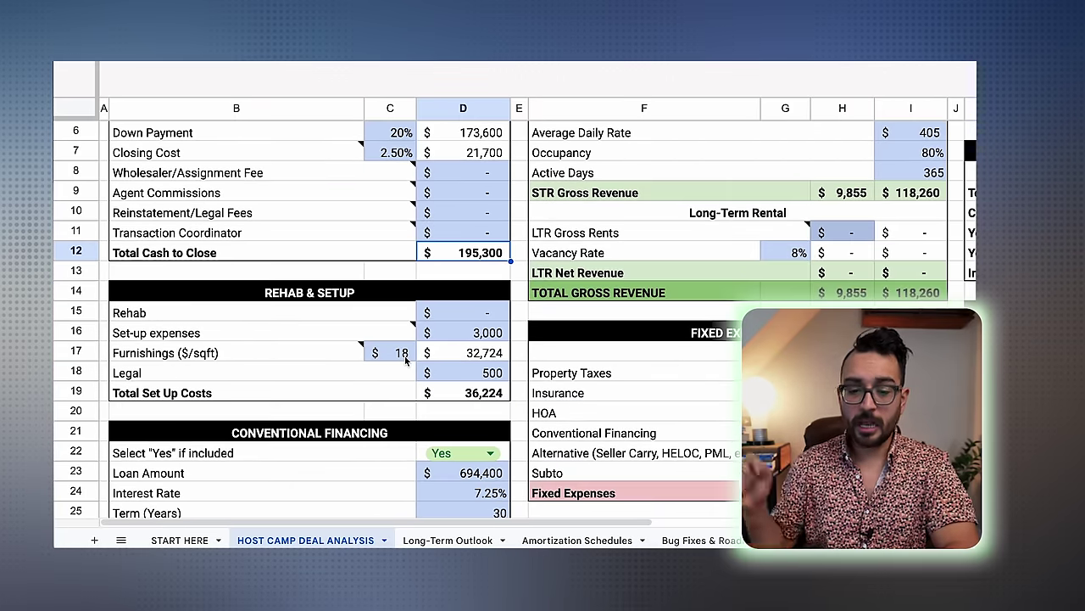
click(479, 318)
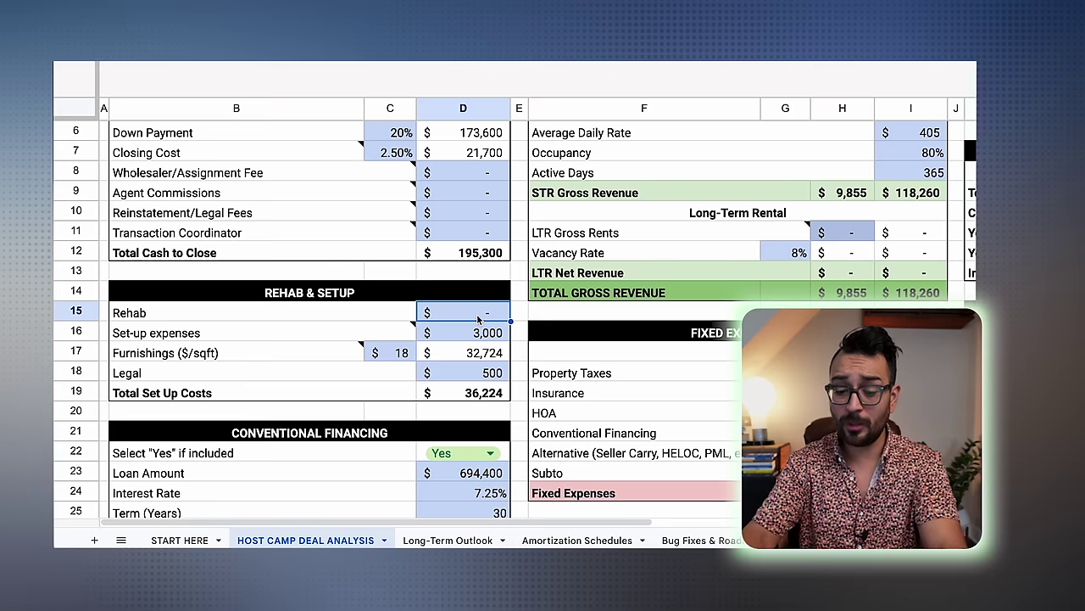
text(5000)
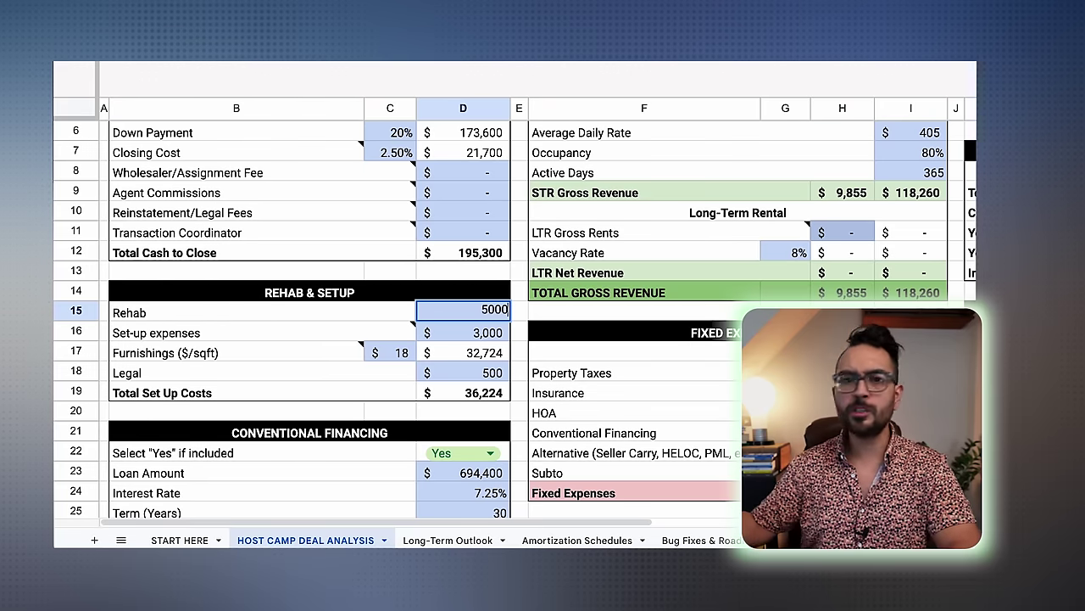
click(483, 335)
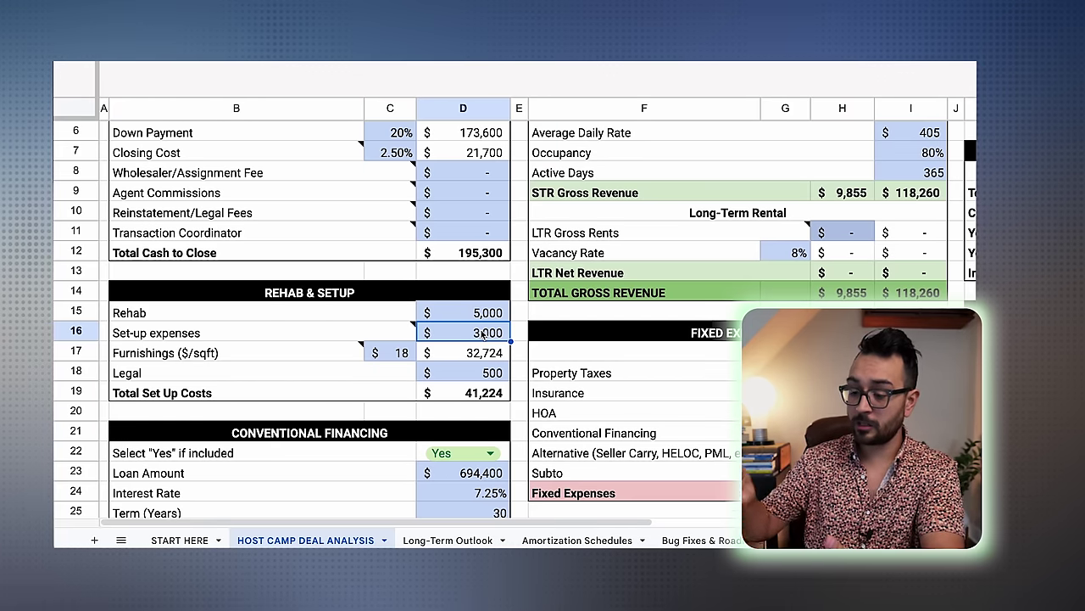
click(402, 356)
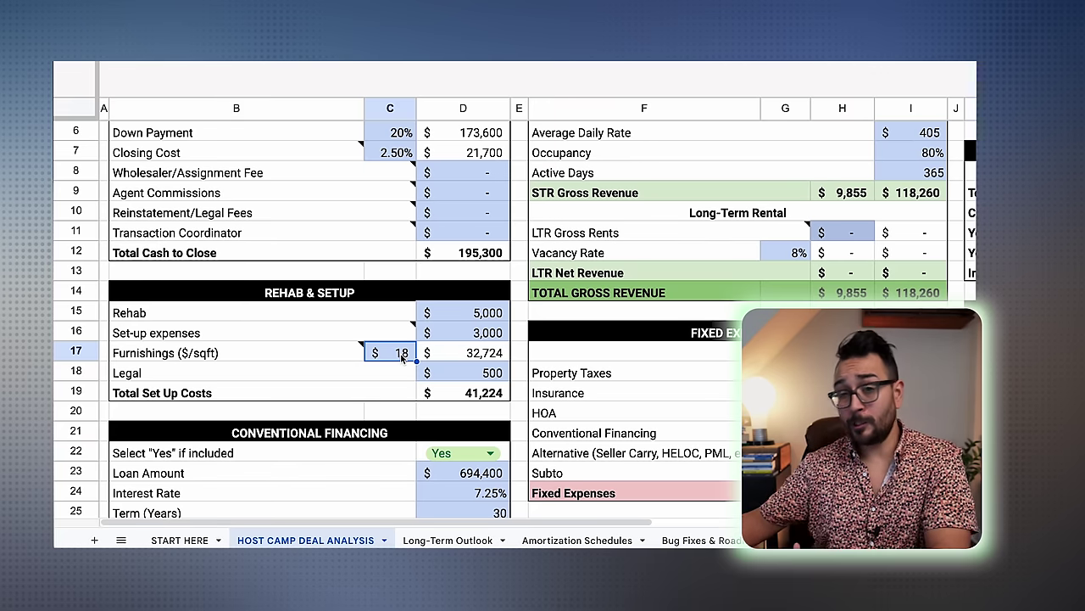
click(463, 374)
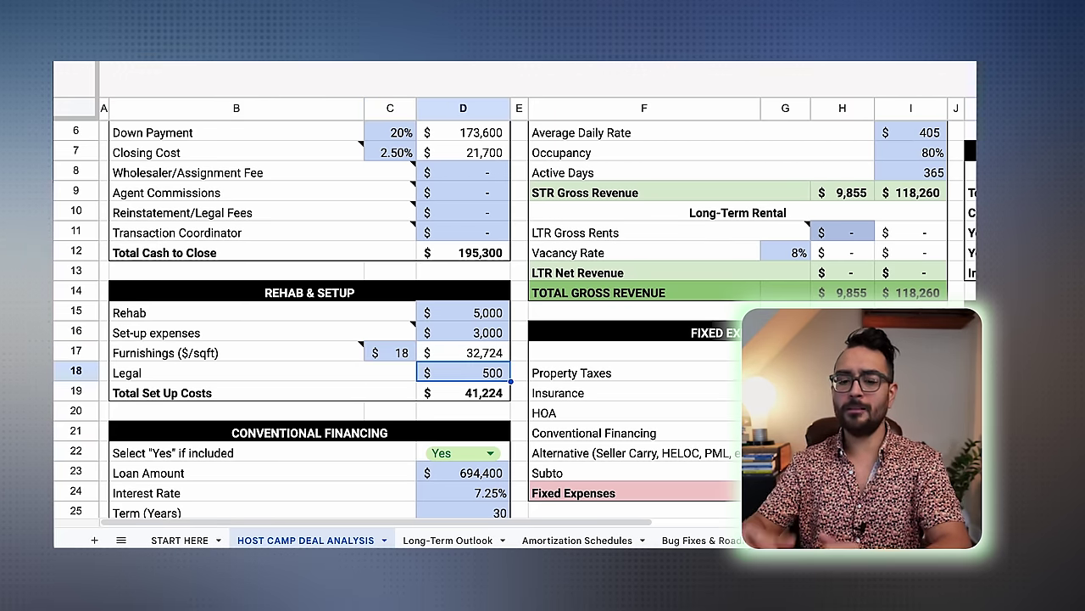
click(458, 392)
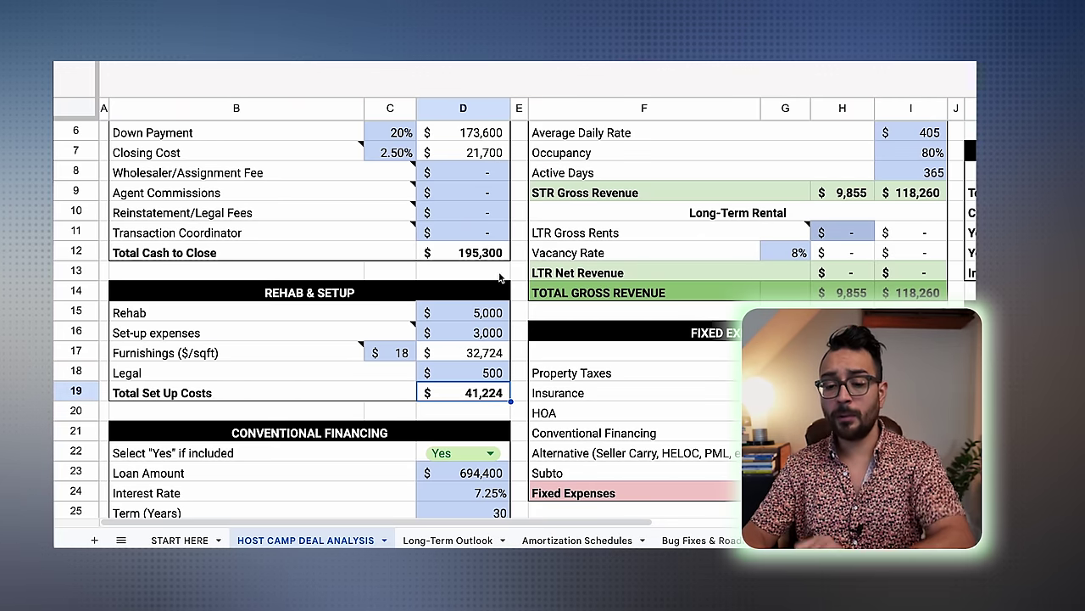
click(478, 256)
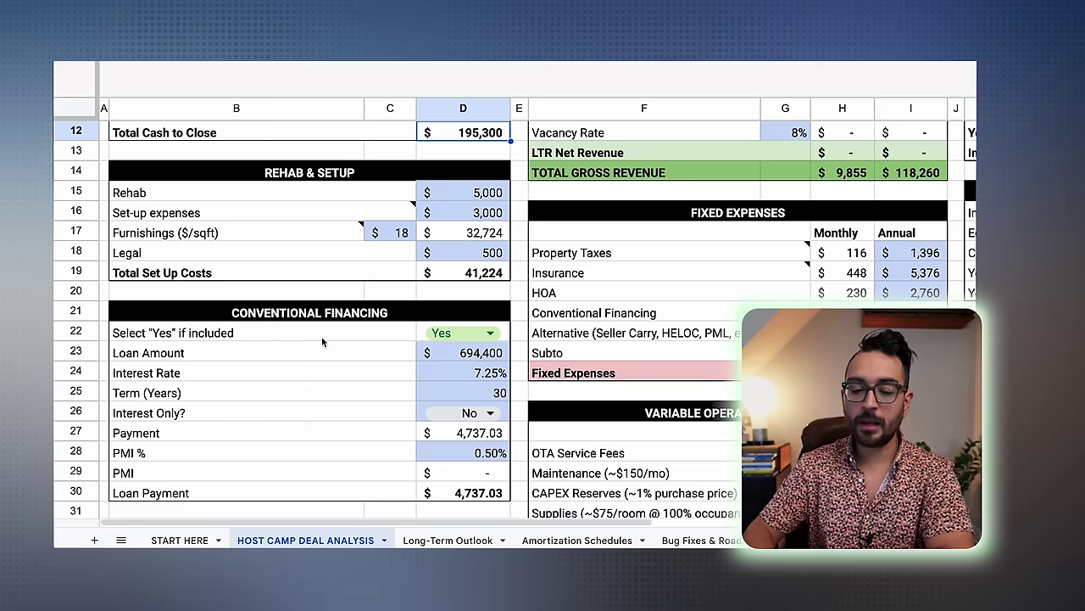
click(479, 357)
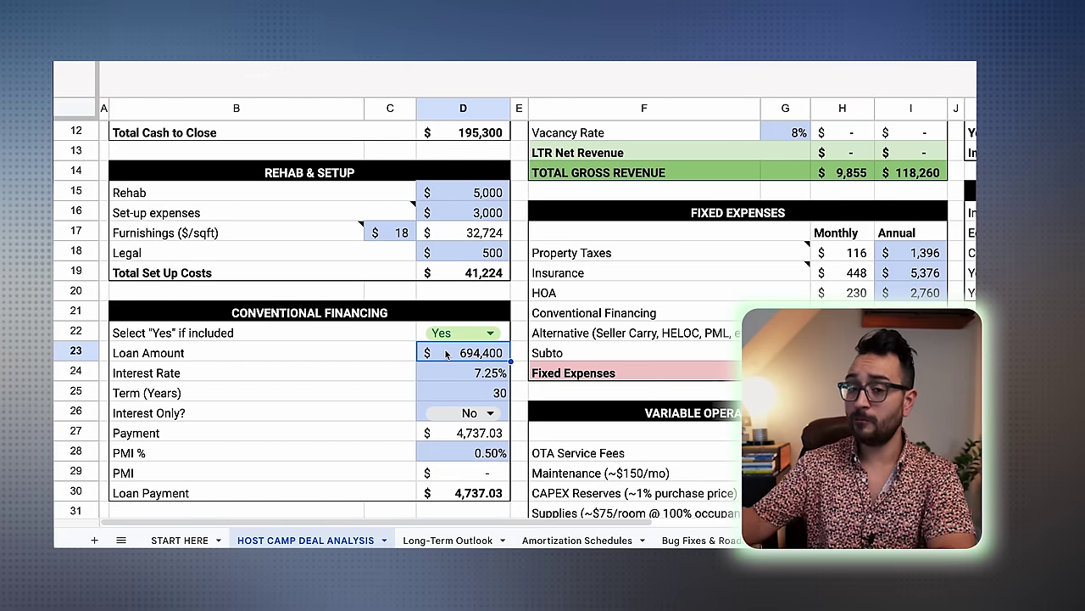
click(450, 381)
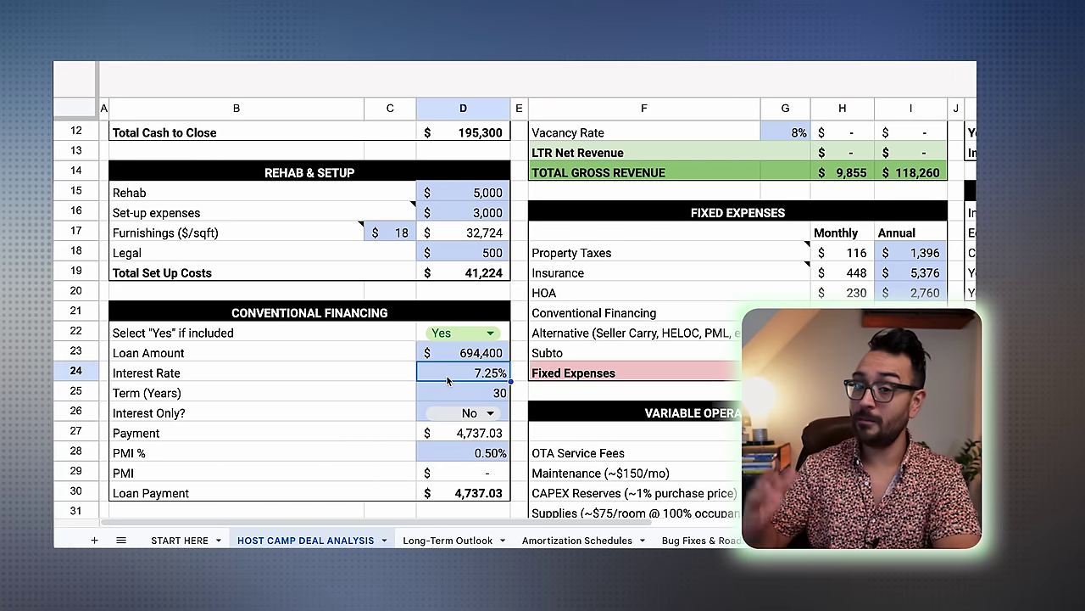
key(Down)
key(Down)
key(Down)
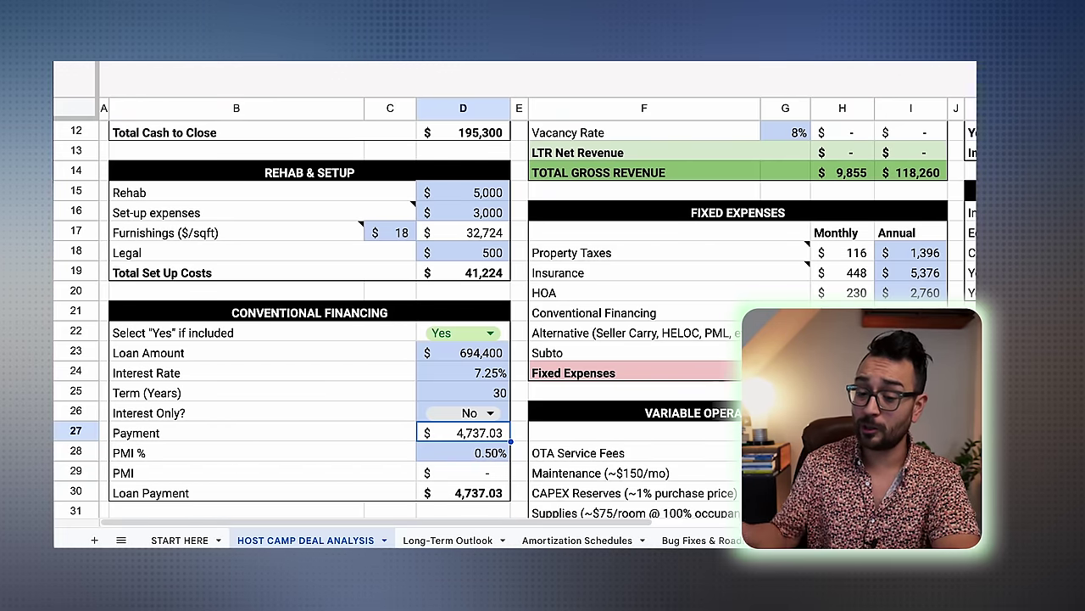
scroll(452, 440, up, 5)
scroll(453, 439, right, 3)
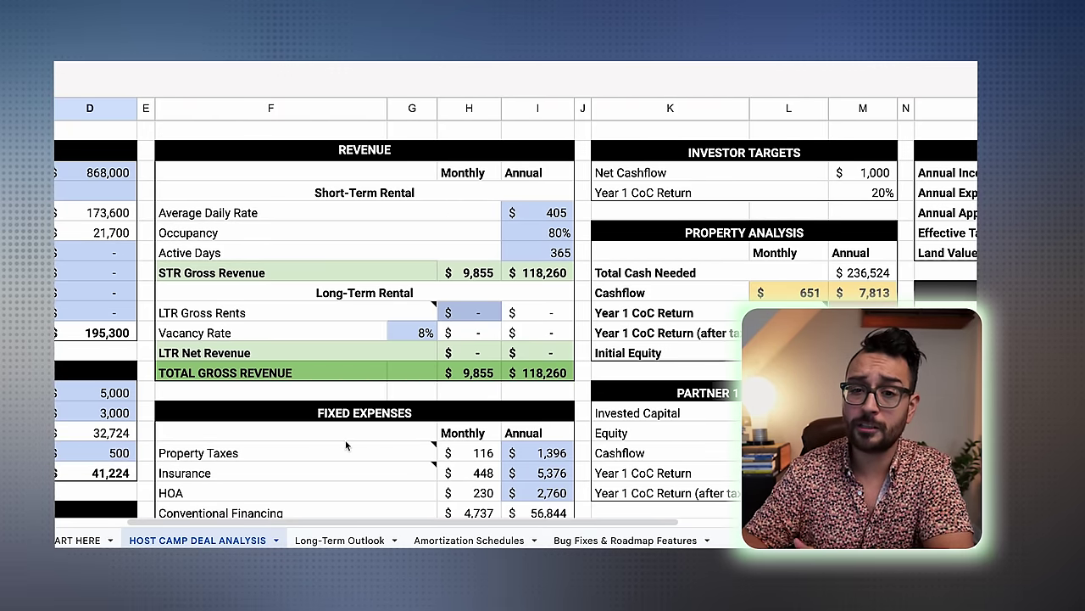
scroll(380, 397, down, 3)
click(491, 333)
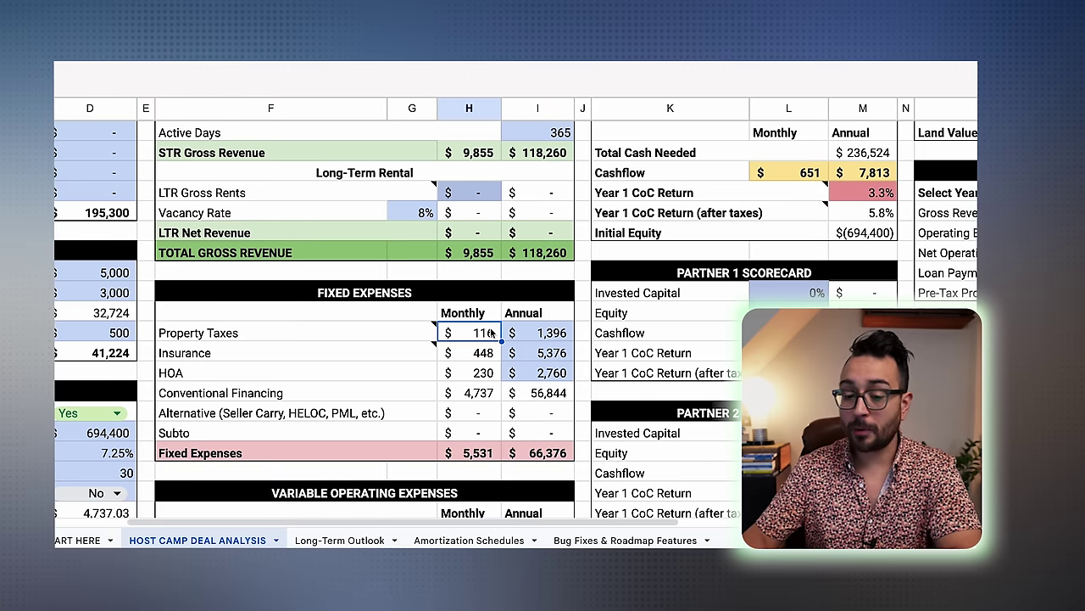
key(Right)
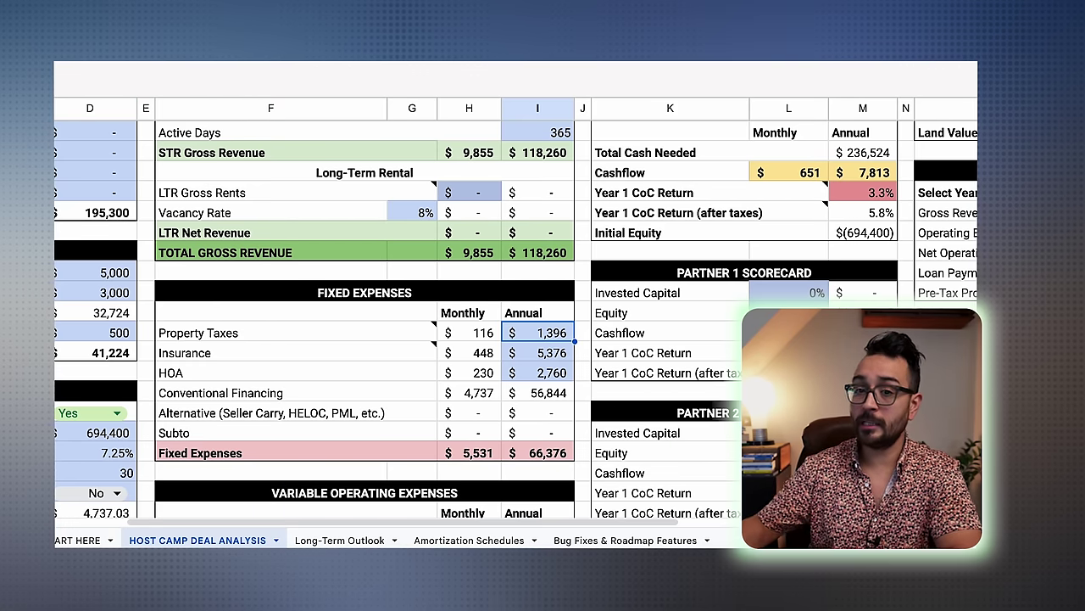
click(540, 353)
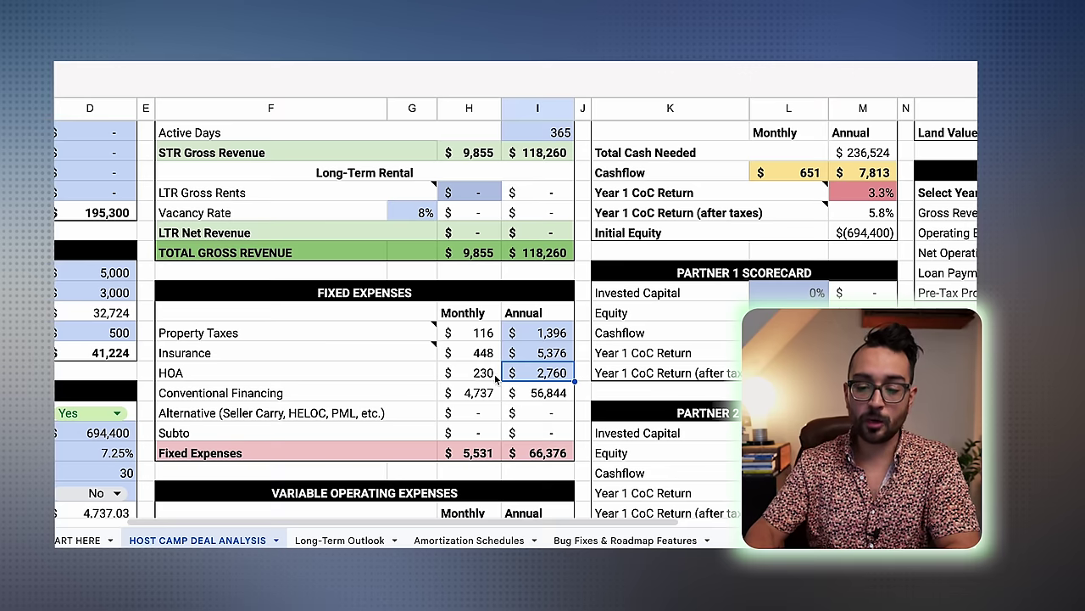
click(478, 376)
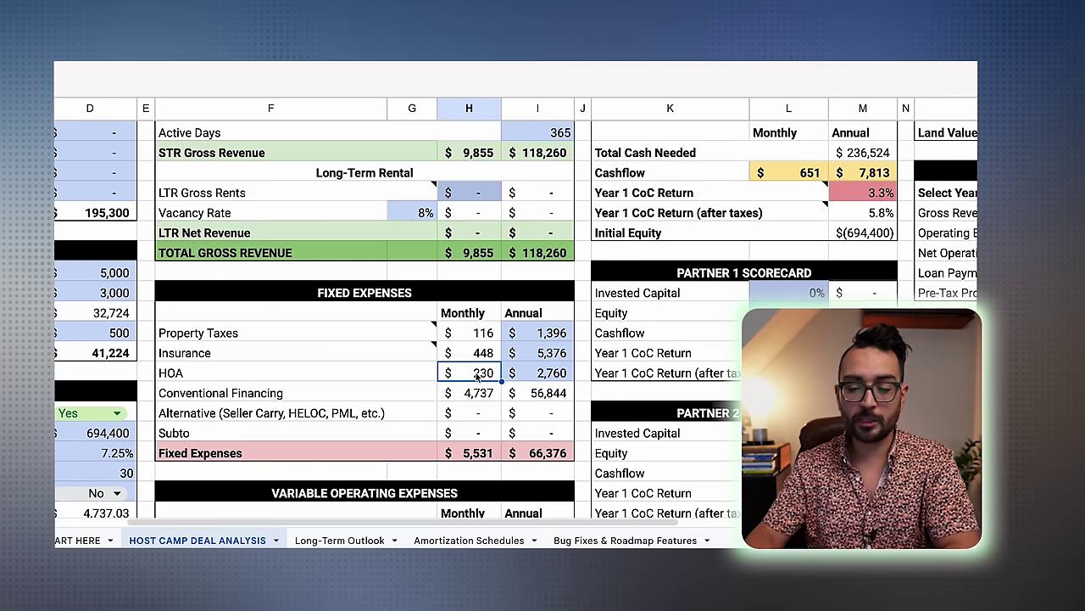
key(Right)
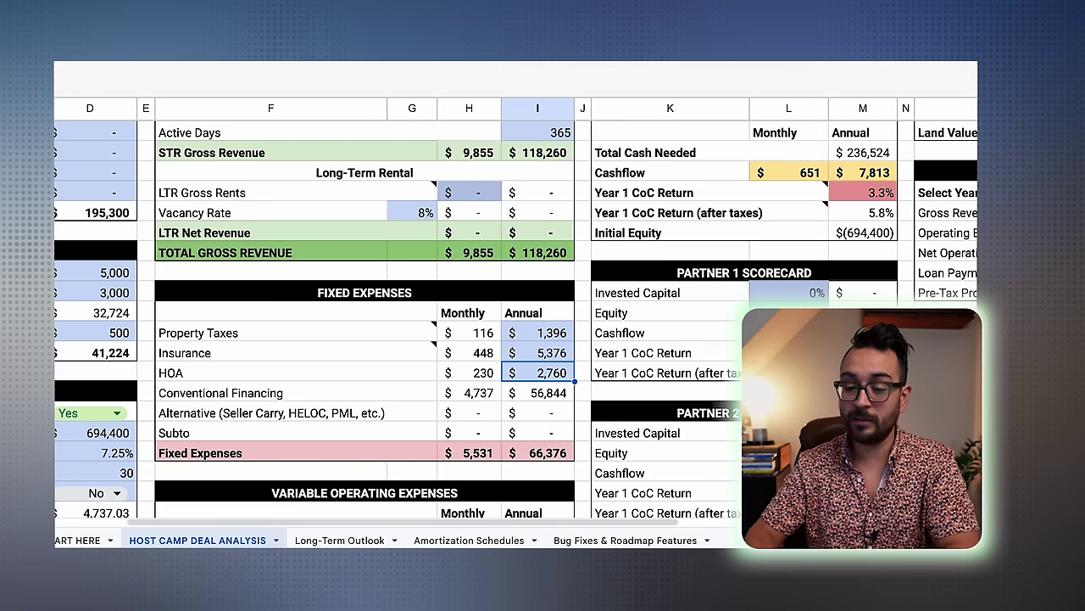
click(451, 395)
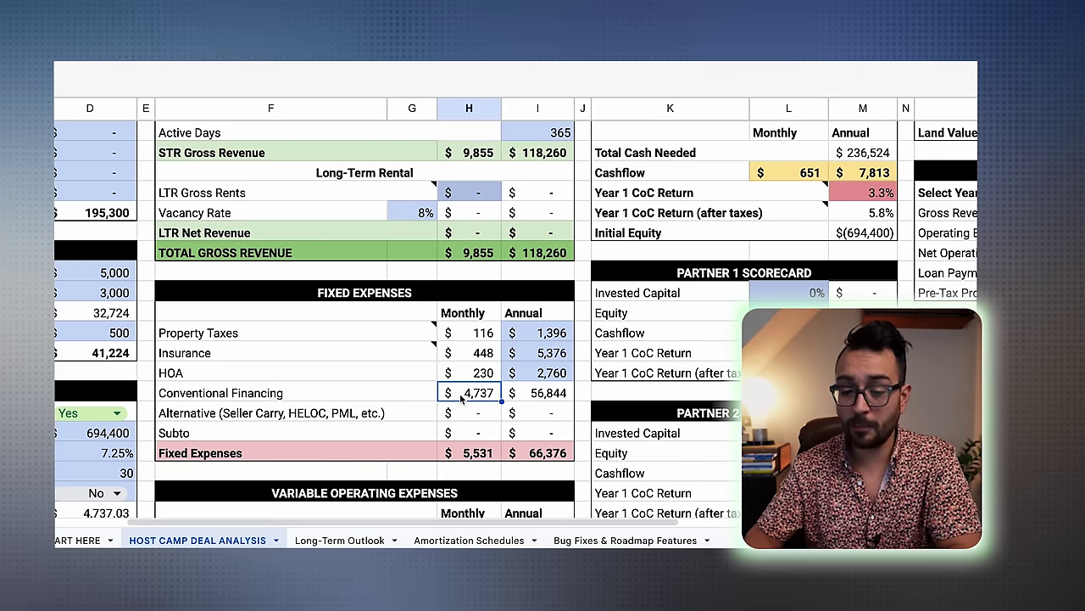
click(463, 455)
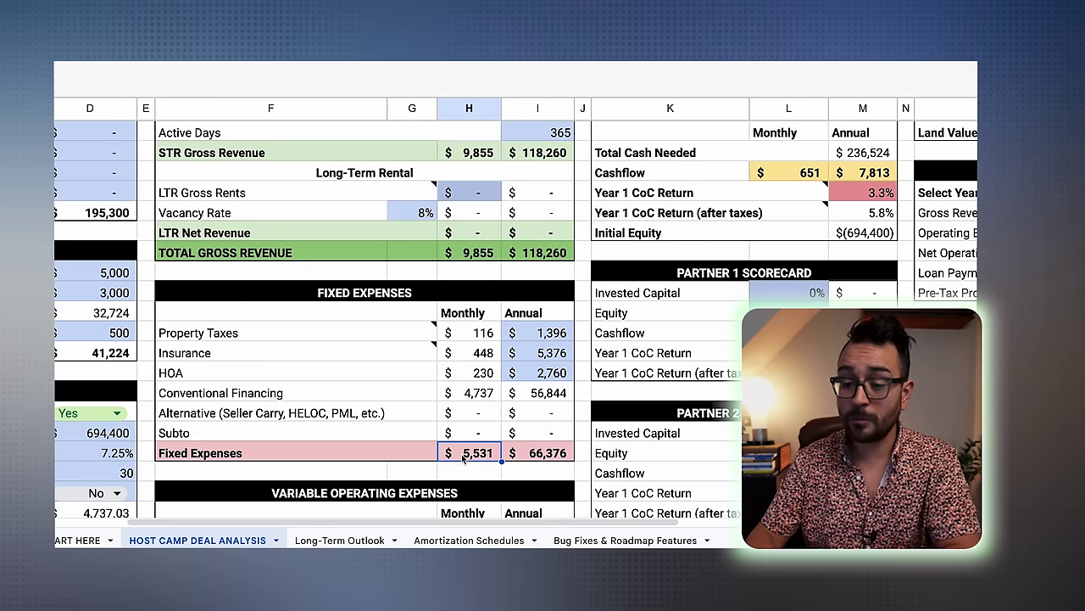
key(Right)
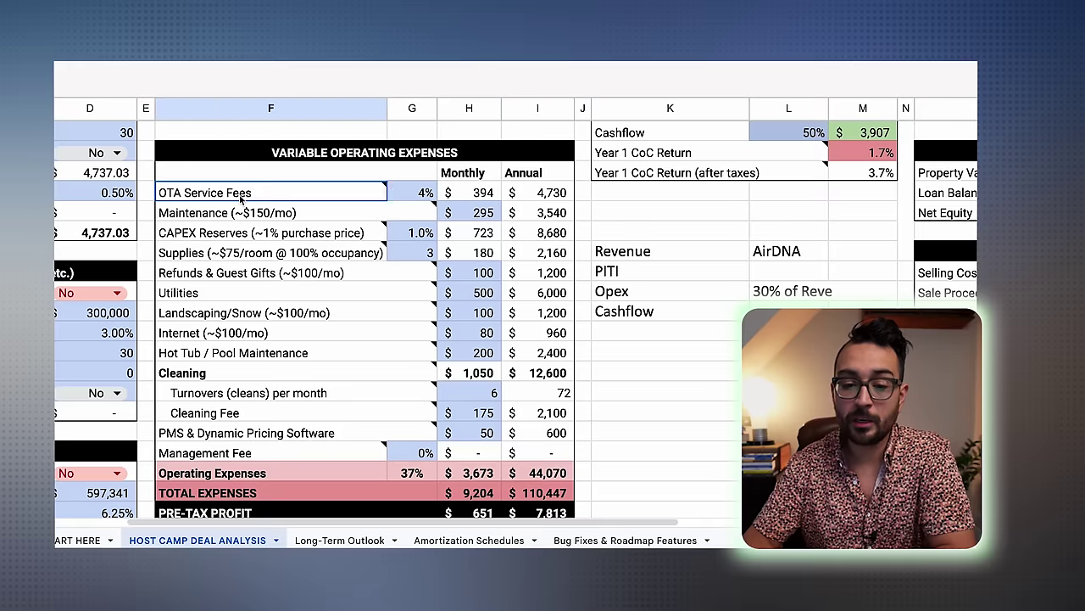
- Check the 118,260 annual gross revenue, then show the Maintenance note ($150/mo or 3-5% of revenue)
mouse_move(241, 197)
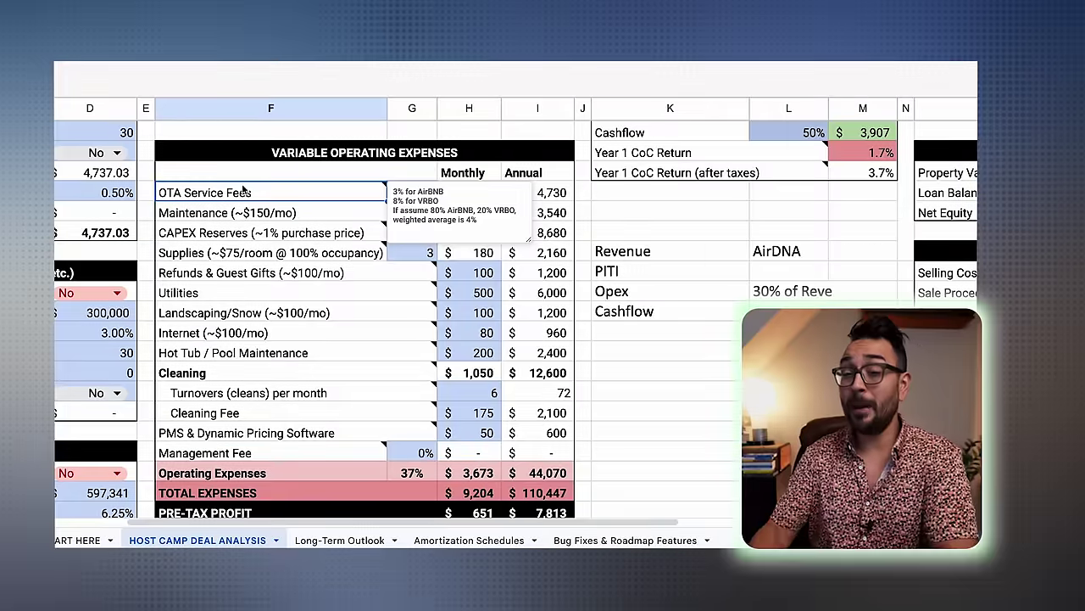
scroll(452, 254, up, 3)
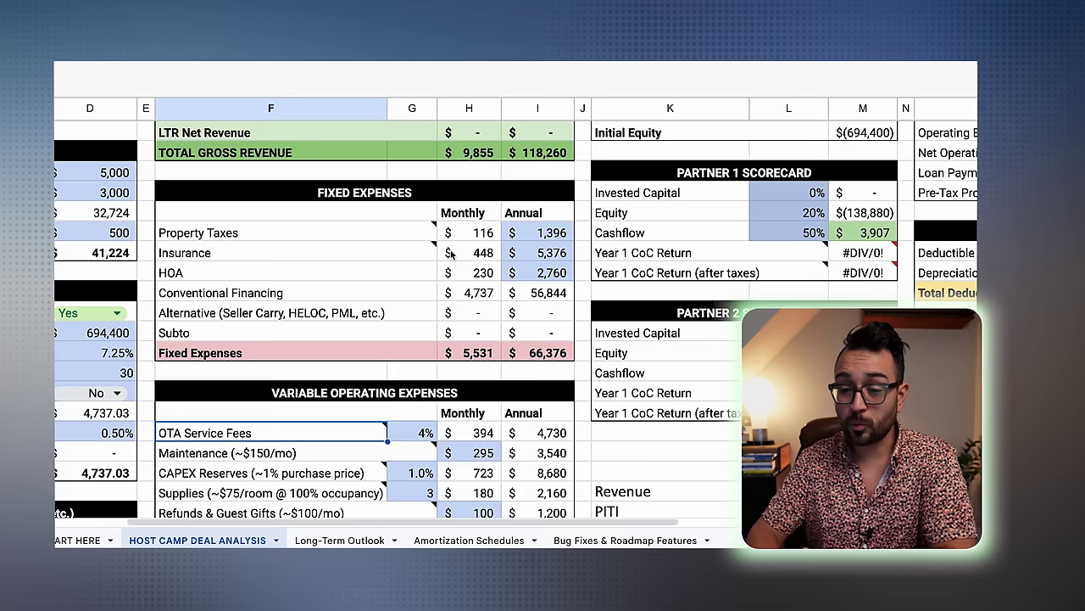
click(543, 153)
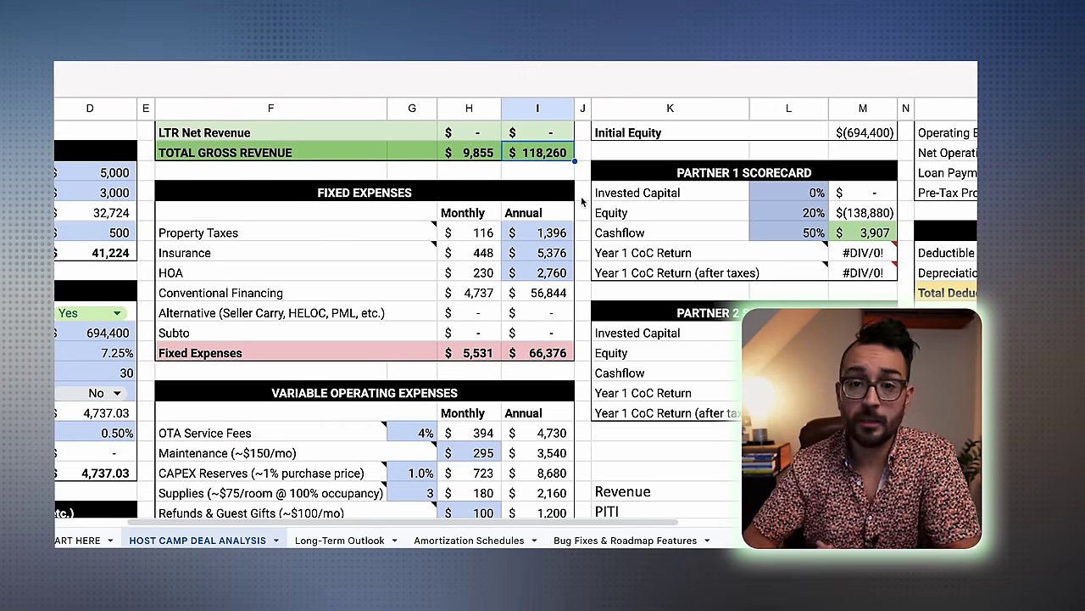
scroll(458, 254, down, 3)
click(335, 294)
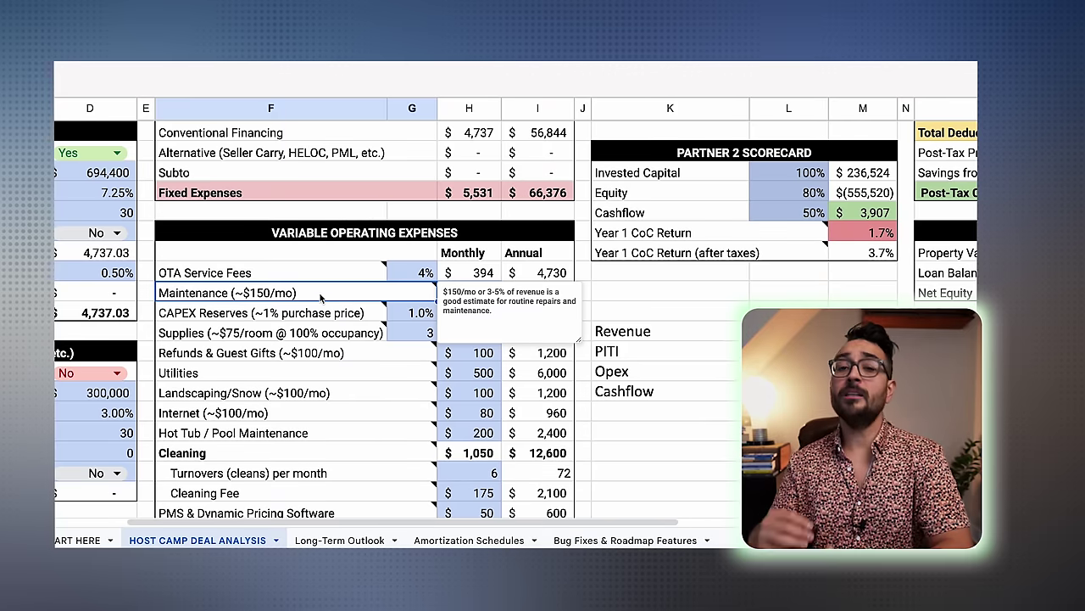